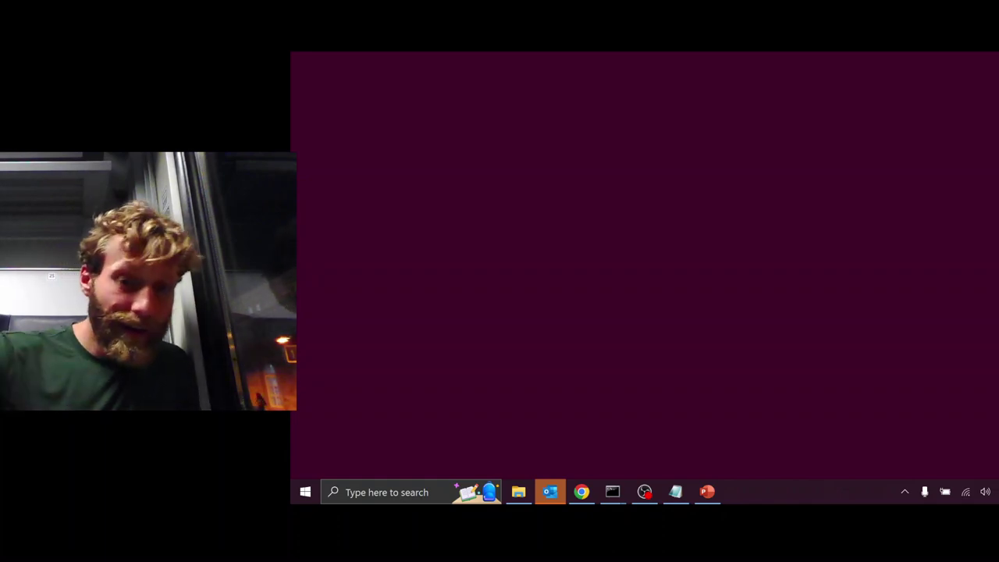
Bring the Chrome window with the Watercycles notebook to the front and move down to its precipitation map.
{"action": "key", "text": "alt+Tab"}
{"action": "scroll", "coordinate": [687, 313], "scroll_direction": "down", "scroll_amount": 3}
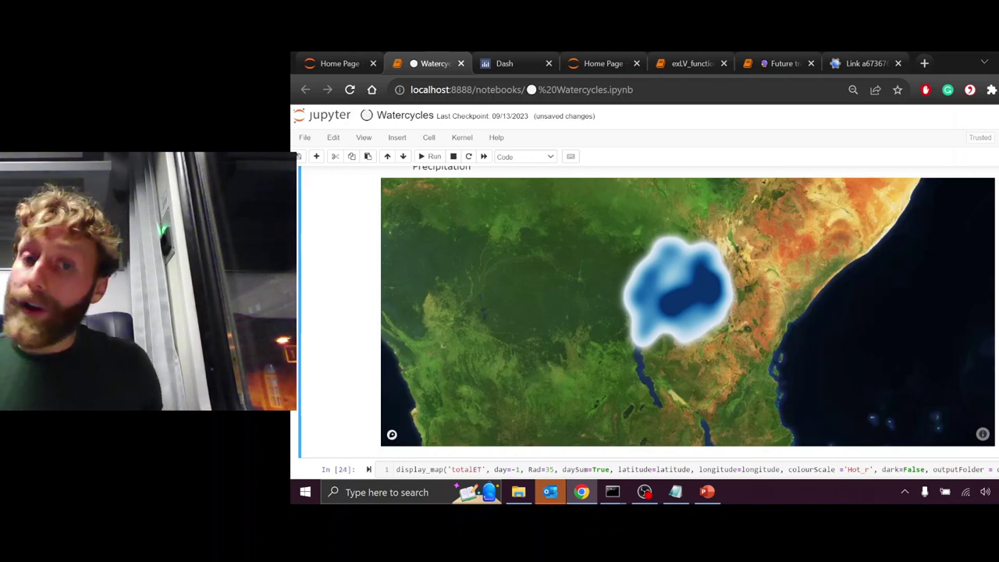
Zoom the Precipitation map in on Lake Victoria's pale blue precipitation field.
{"action": "scroll", "coordinate": [661, 280], "scroll_direction": "up", "scroll_amount": 3}
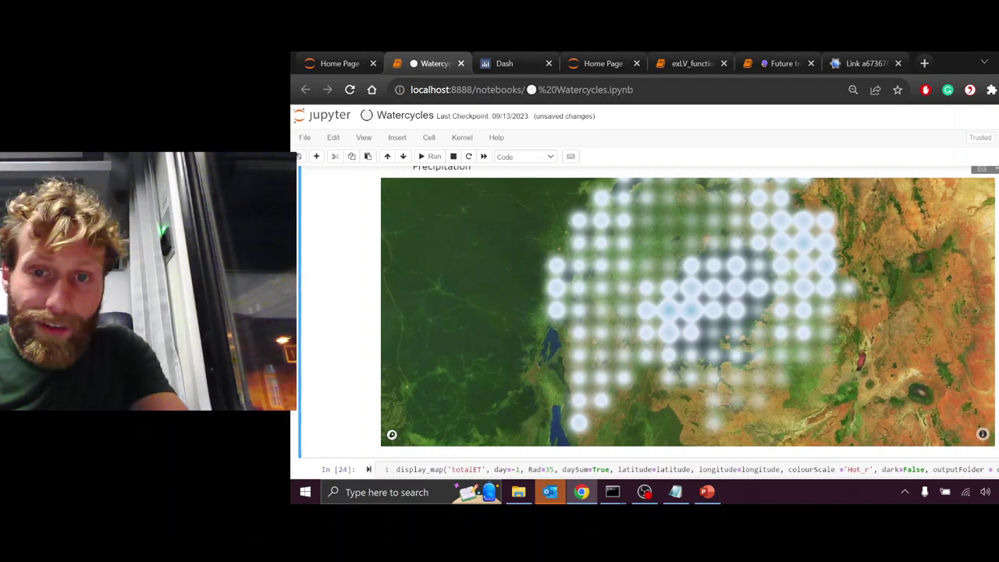
{"action": "scroll", "coordinate": [687, 313], "scroll_direction": "up", "scroll_amount": 3}
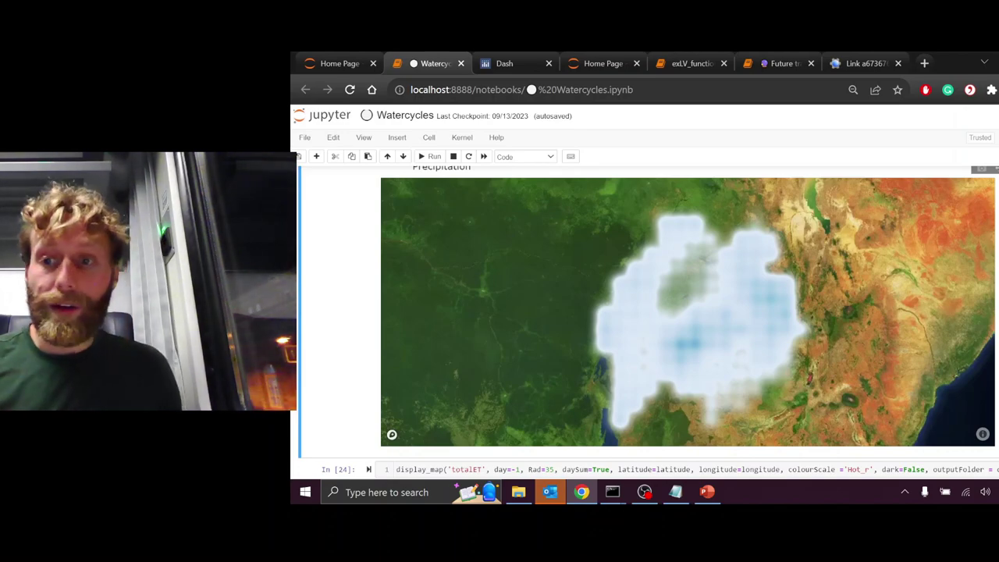
{"action": "scroll", "coordinate": [648, 312], "scroll_direction": "down", "scroll_amount": 10}
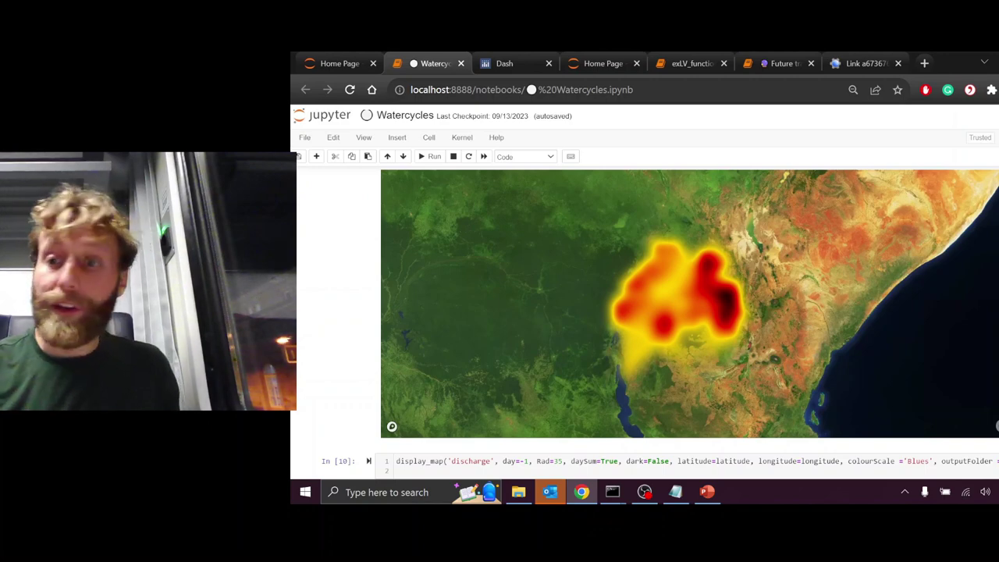
Pan the discharge map around Lake Victoria, shifting the view slightly upward.
{"action": "scroll", "coordinate": [687, 324], "scroll_direction": "down", "scroll_amount": 5}
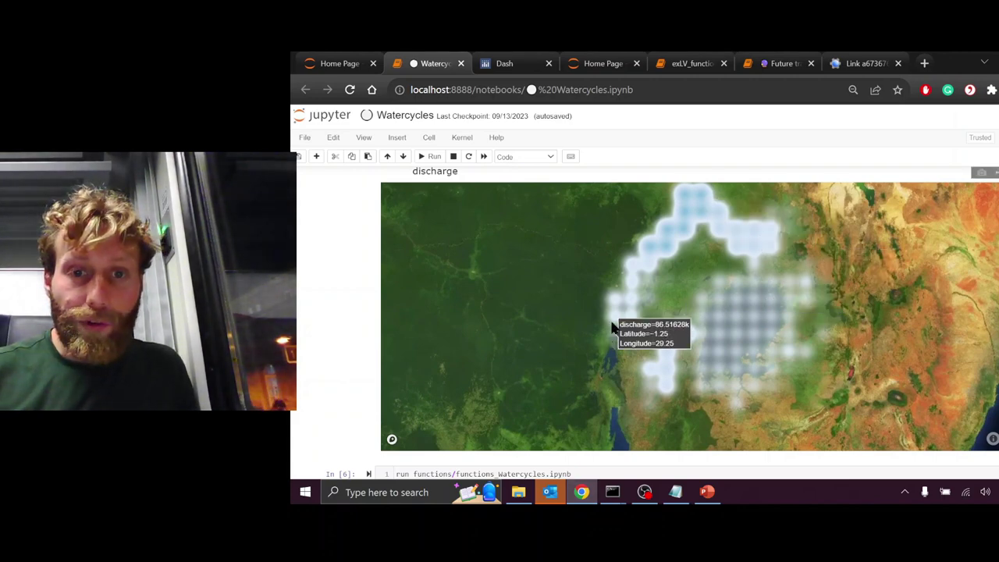
{"action": "left_click_drag", "start_coordinate": [620, 318], "coordinate": [596, 374]}
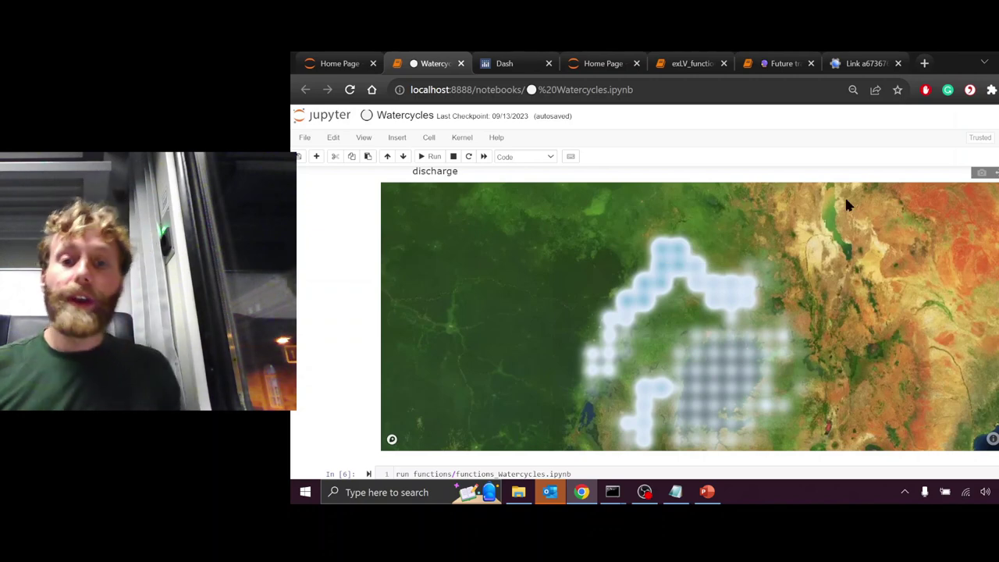
{"action": "left_click_drag", "start_coordinate": [846, 200], "coordinate": [838, 150]}
Display Evapotranspiration's 61.2% share of outputs on the Water flows total sunburst chart.
{"action": "scroll", "coordinate": [645, 312], "scroll_direction": "down", "scroll_amount": 12}
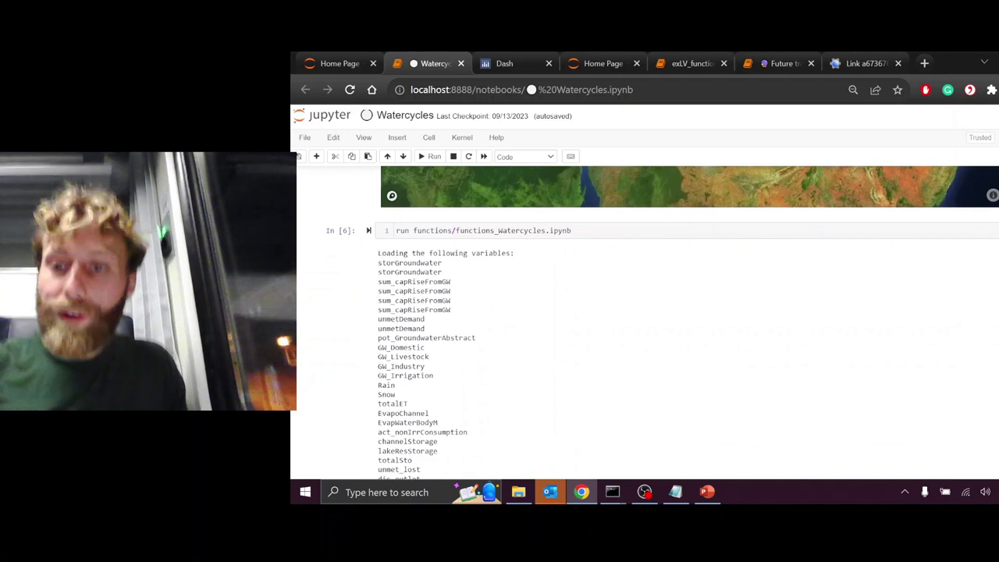
{"action": "scroll", "coordinate": [645, 312], "scroll_direction": "down", "scroll_amount": 10}
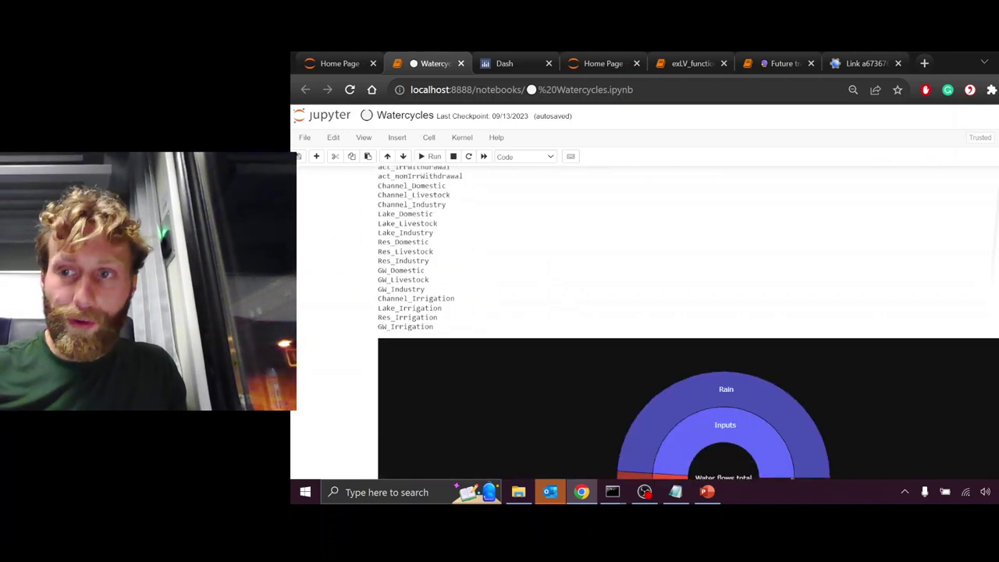
{"action": "scroll", "coordinate": [645, 312], "scroll_direction": "up", "scroll_amount": 1}
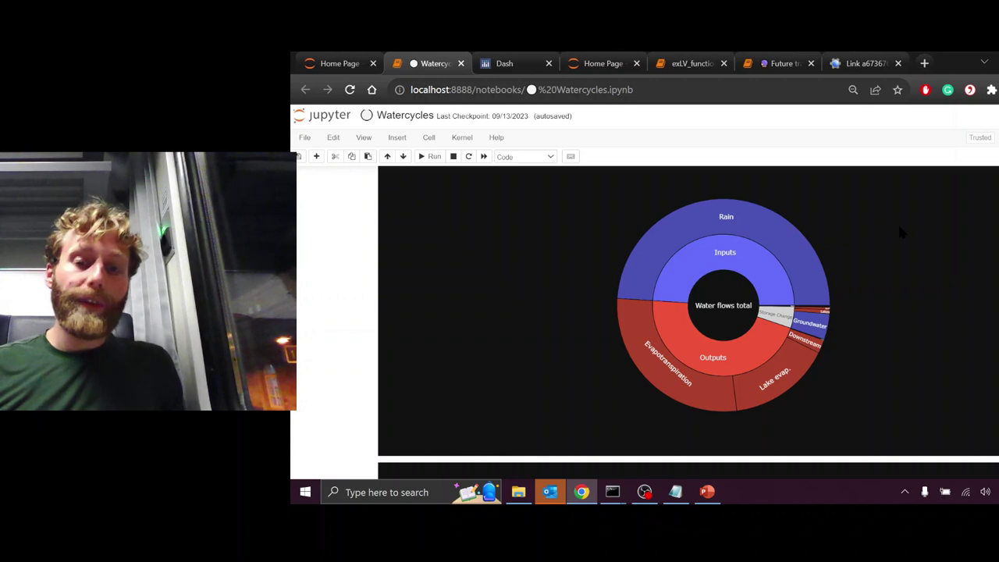
{"action": "mouse_move", "coordinate": [664, 380]}
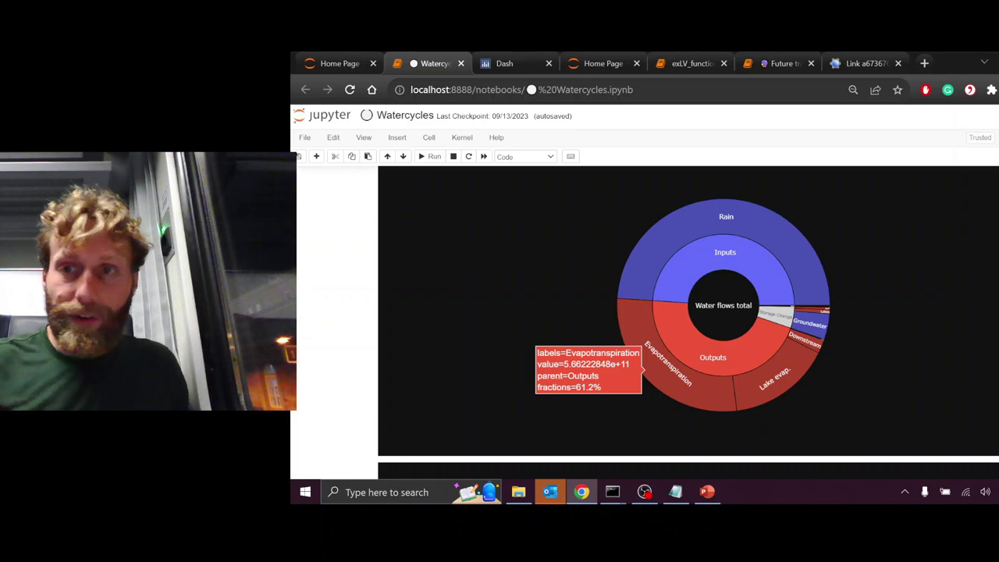
{"action": "scroll", "coordinate": [648, 348], "scroll_direction": "down", "scroll_amount": 15}
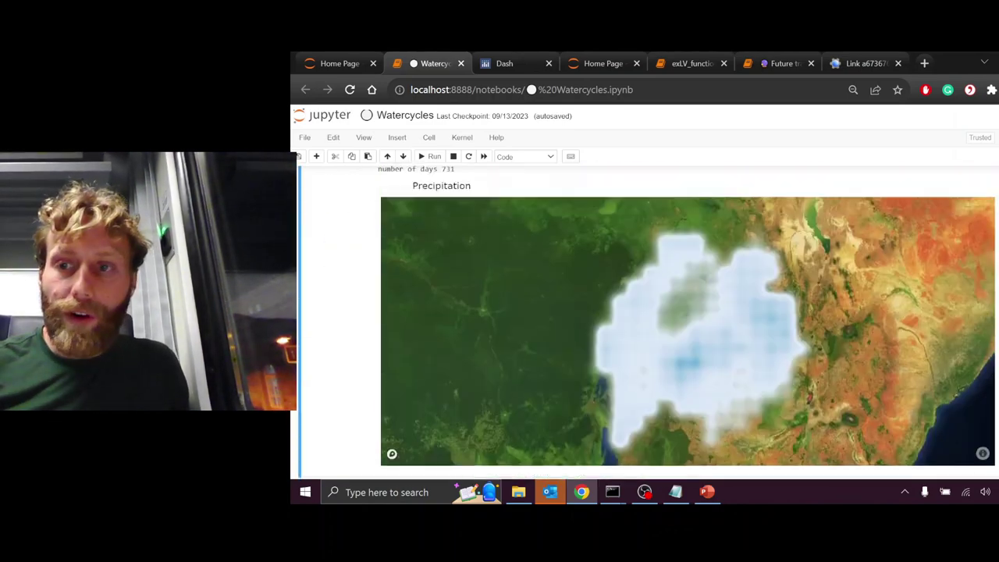
{"action": "scroll", "coordinate": [648, 323], "scroll_direction": "up", "scroll_amount": 2}
{"action": "scroll", "coordinate": [648, 324], "scroll_direction": "down", "scroll_amount": 4}
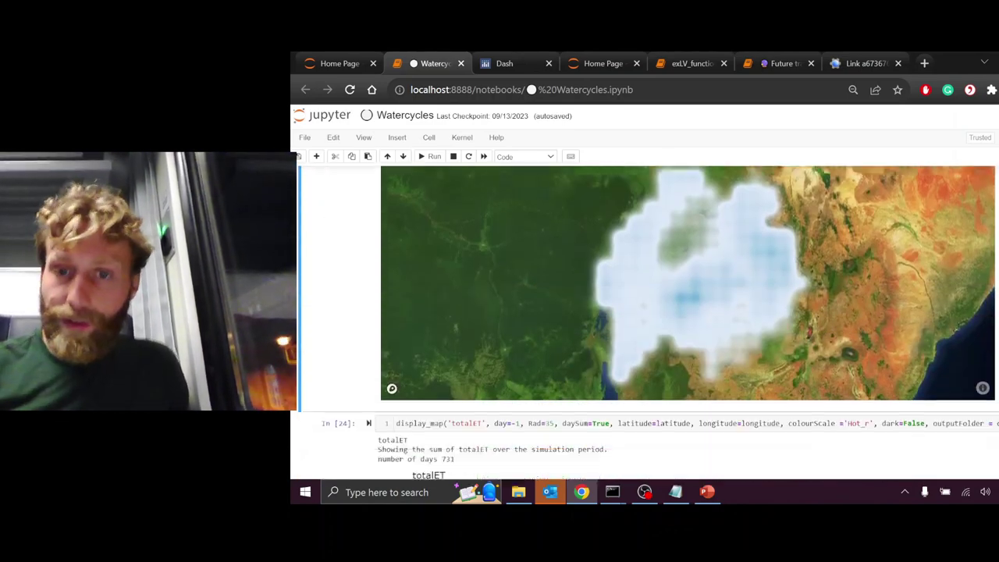
{"action": "scroll", "coordinate": [648, 324], "scroll_direction": "down", "scroll_amount": 6}
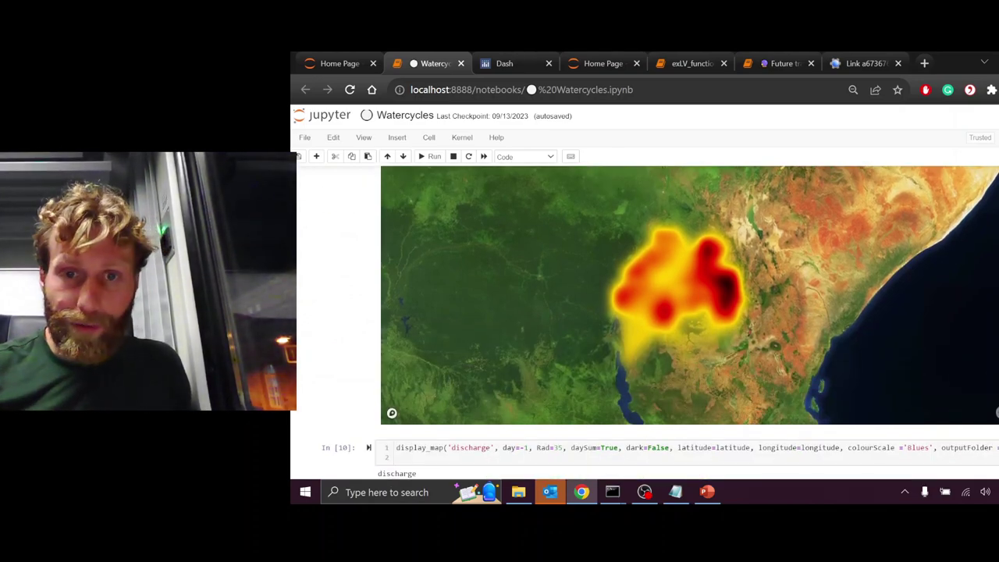
{"action": "scroll", "coordinate": [648, 323], "scroll_direction": "down", "scroll_amount": 12}
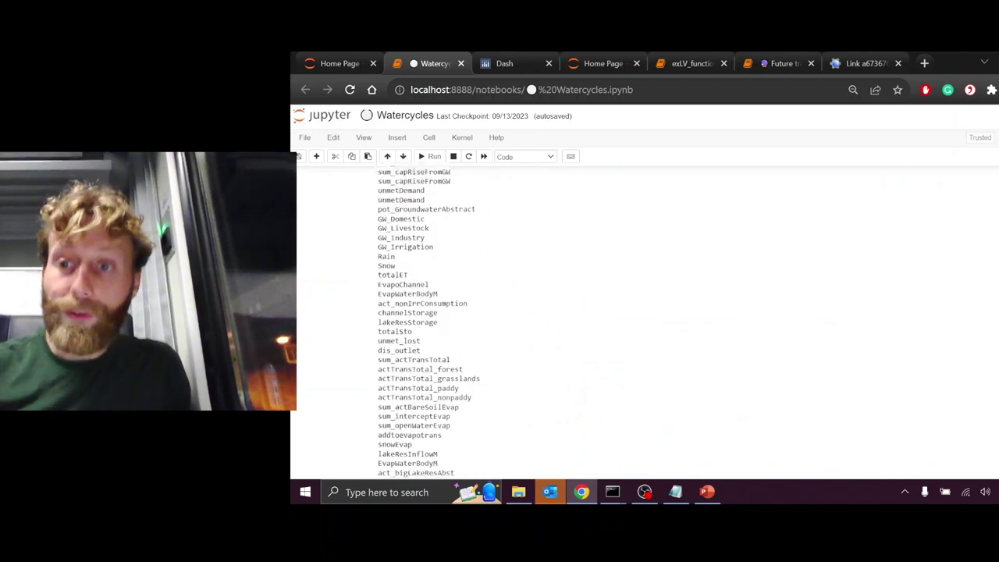
{"action": "scroll", "coordinate": [648, 323], "scroll_direction": "down", "scroll_amount": 8}
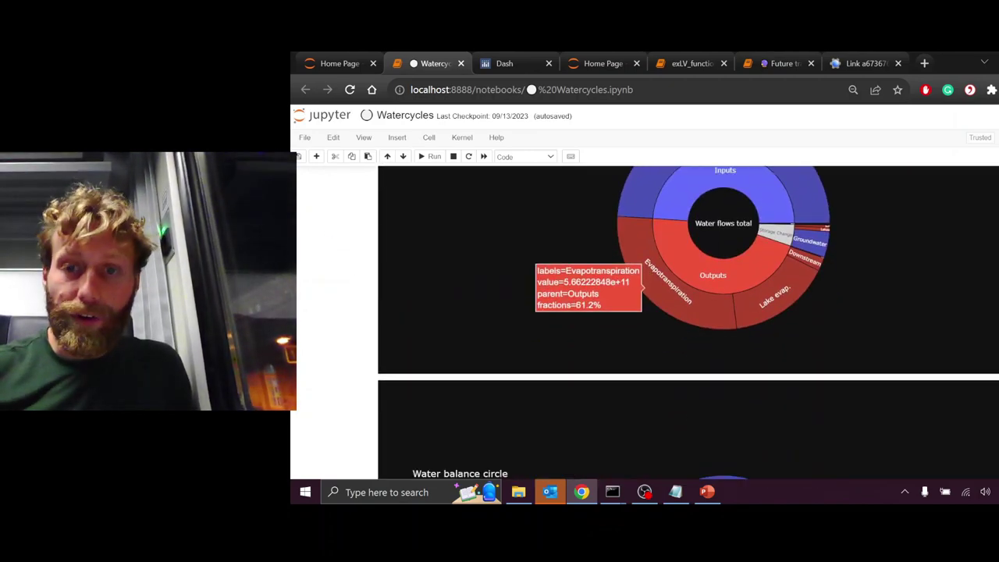
{"action": "scroll", "coordinate": [687, 312], "scroll_direction": "up", "scroll_amount": 1}
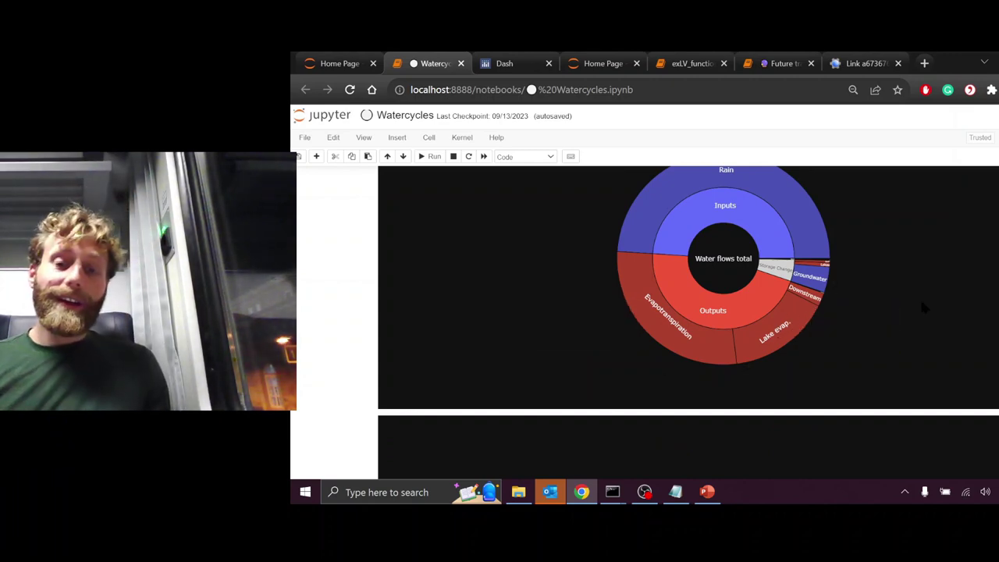
{"action": "mouse_move", "coordinate": [691, 356]}
{"action": "left_click", "coordinate": [885, 380]}
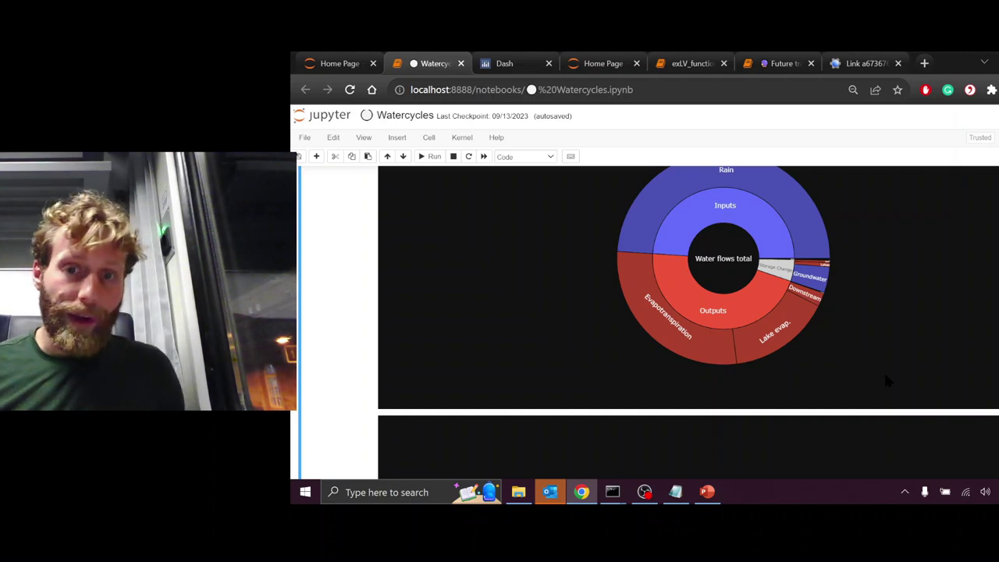
{"action": "mouse_move", "coordinate": [790, 342]}
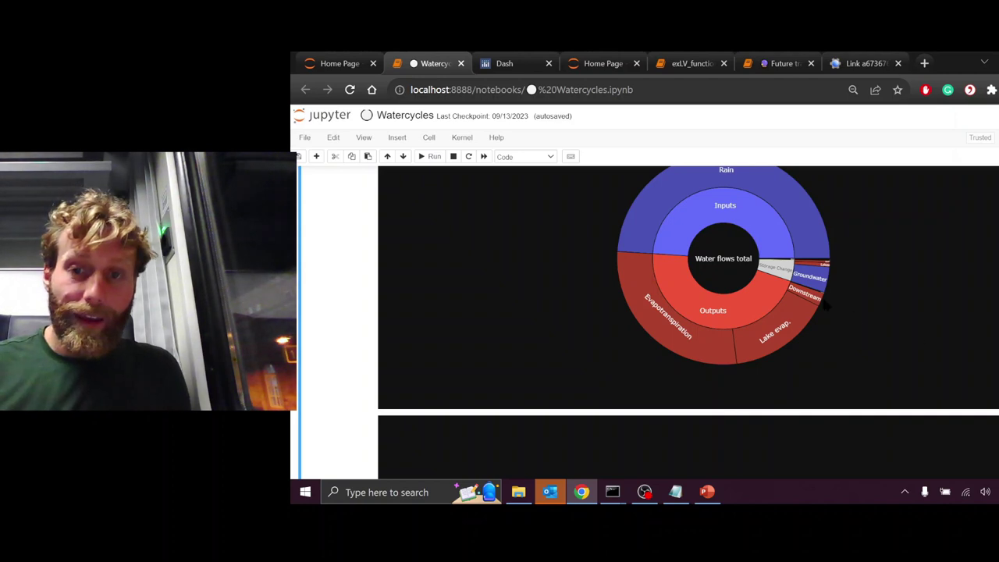
{"action": "mouse_move", "coordinate": [819, 299]}
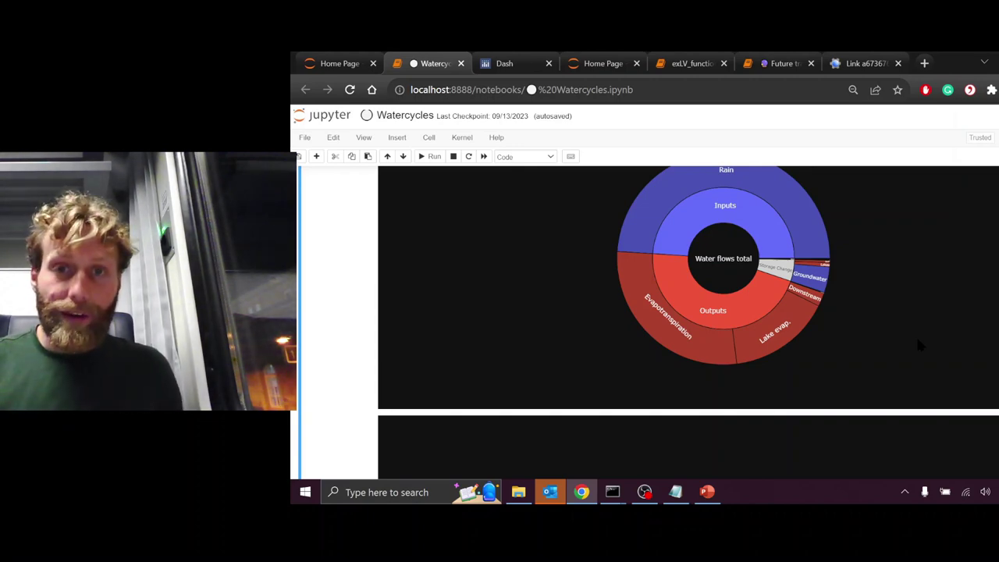
{"action": "scroll", "coordinate": [916, 335], "scroll_direction": "up", "scroll_amount": 1}
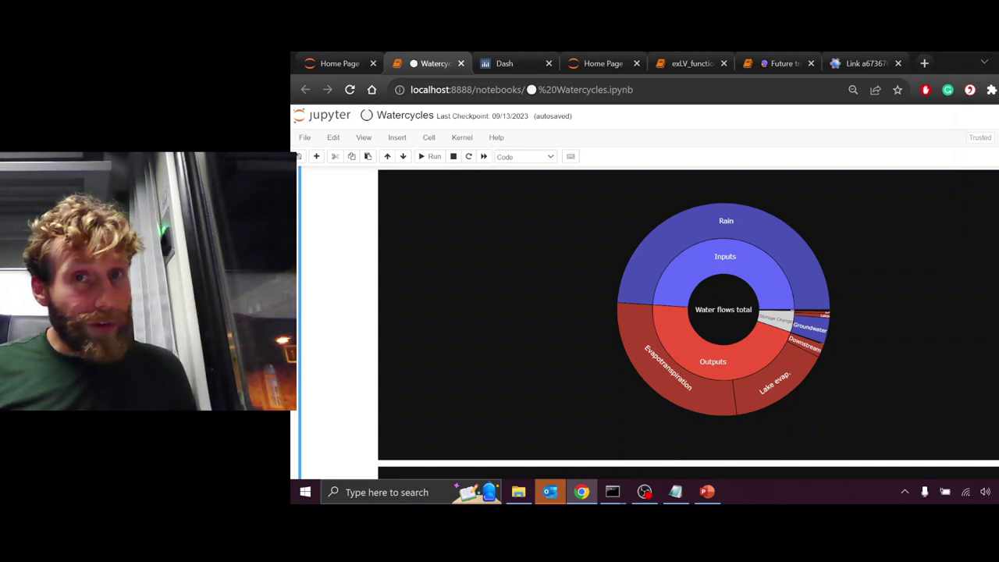
Switch to the exLV_function_Future_trajectories notebook and bring up its annual availability chart to 2050.
{"action": "key", "text": "ctrl+6"}
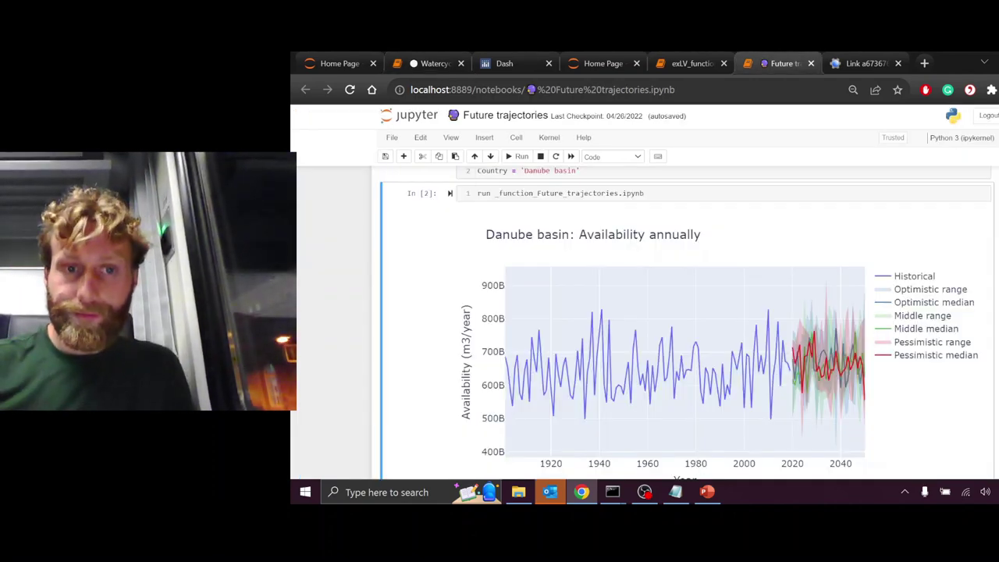
{"action": "key", "text": "ctrl+5"}
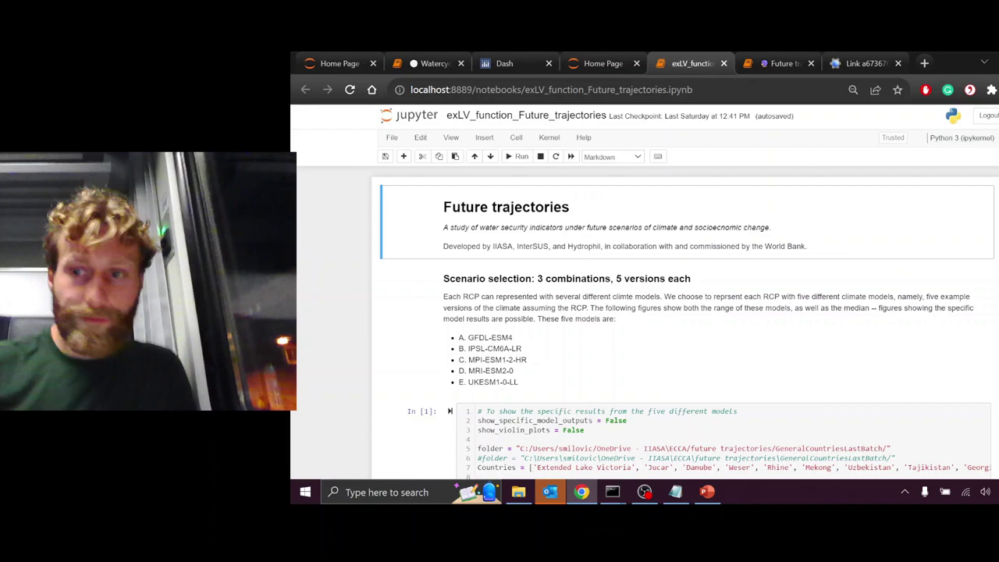
{"action": "scroll", "coordinate": [679, 327], "scroll_direction": "down", "scroll_amount": 3}
{"action": "scroll", "coordinate": [679, 328], "scroll_direction": "down", "scroll_amount": 15}
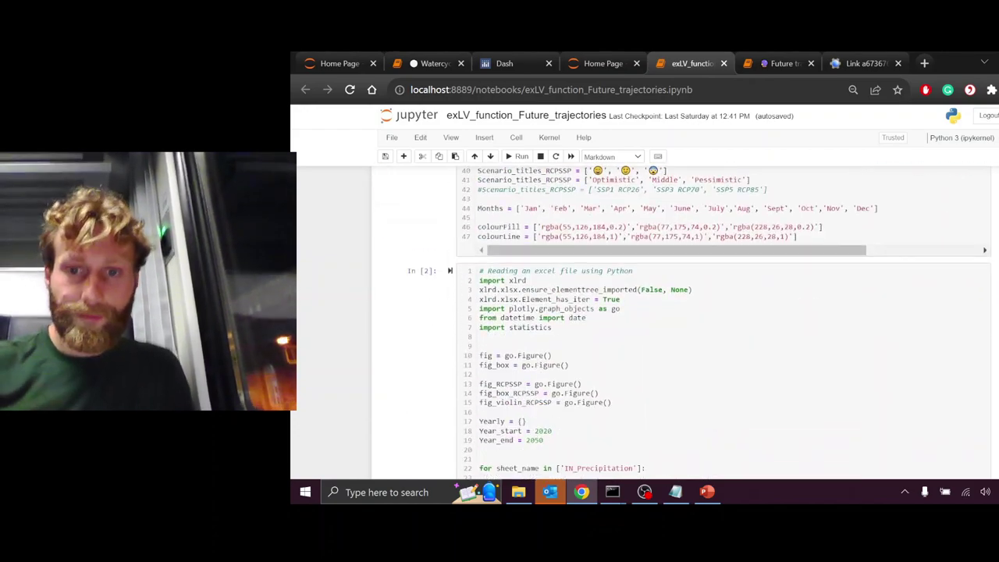
{"action": "scroll", "coordinate": [679, 328], "scroll_direction": "down", "scroll_amount": 20}
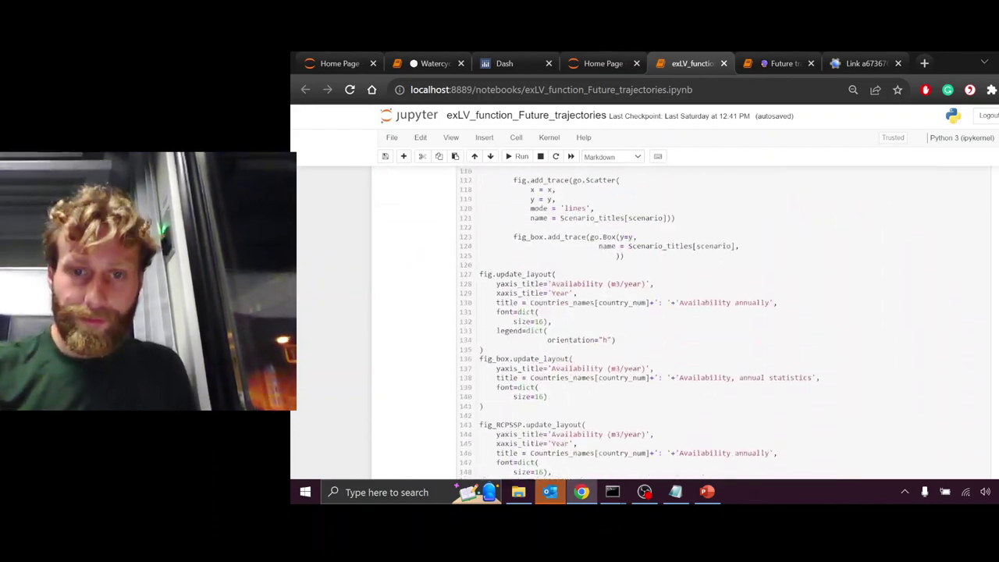
{"action": "scroll", "coordinate": [679, 328], "scroll_direction": "up", "scroll_amount": 2}
{"action": "scroll", "coordinate": [679, 328], "scroll_direction": "down", "scroll_amount": 1}
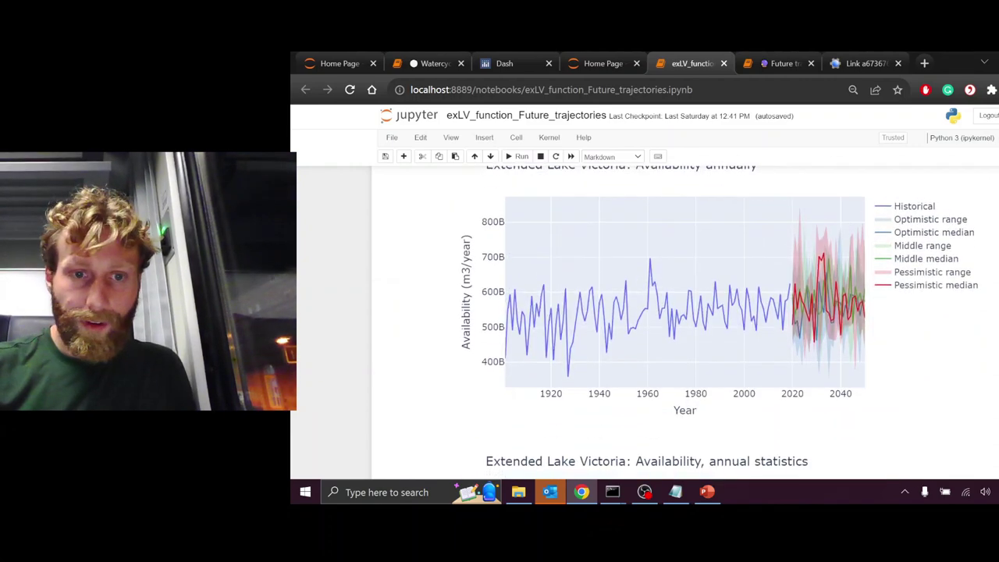
{"action": "scroll", "coordinate": [680, 328], "scroll_direction": "up", "scroll_amount": 1}
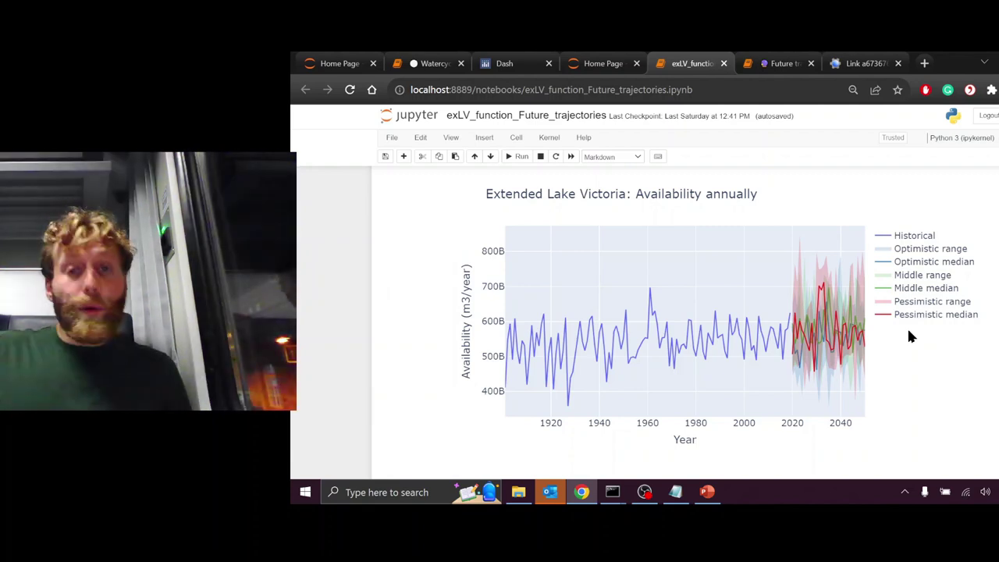
{"action": "left_click", "coordinate": [922, 426]}
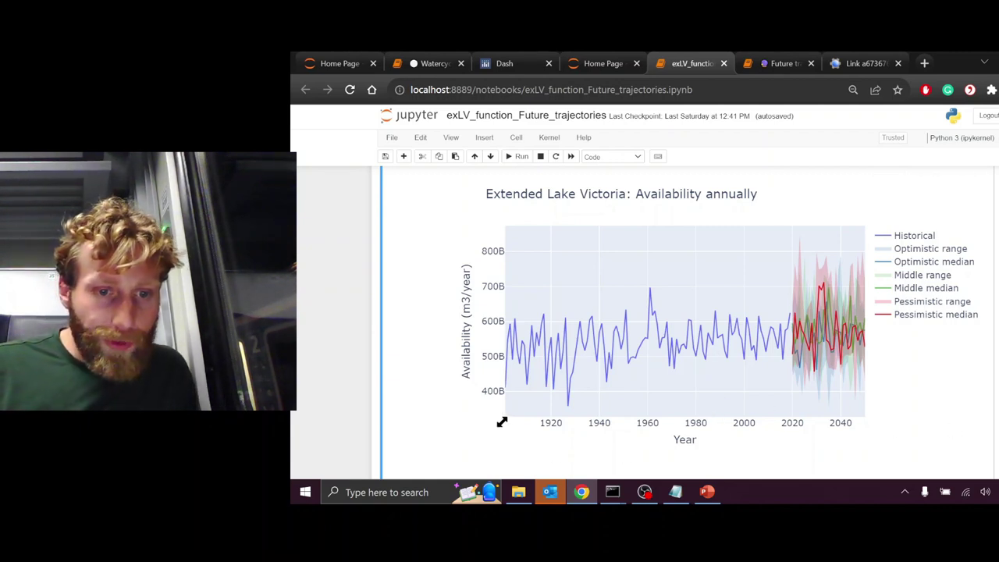
{"action": "left_click_drag", "start_coordinate": [499, 415], "coordinate": [499, 332]}
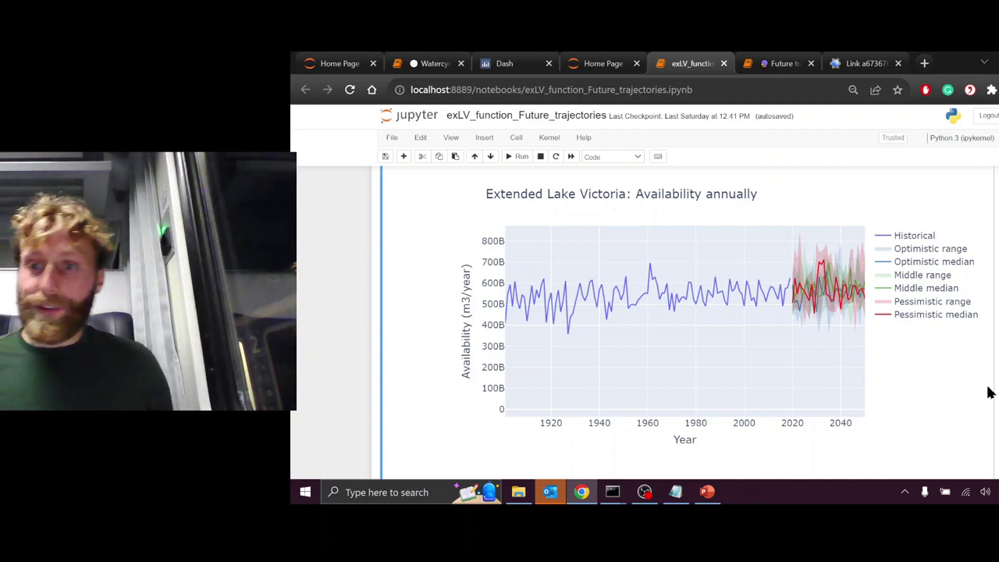
Inspect data points and box statistics for Historical, Optimistic, Middle and Pessimistic availability.
{"action": "scroll", "coordinate": [989, 393], "scroll_direction": "down", "scroll_amount": 5}
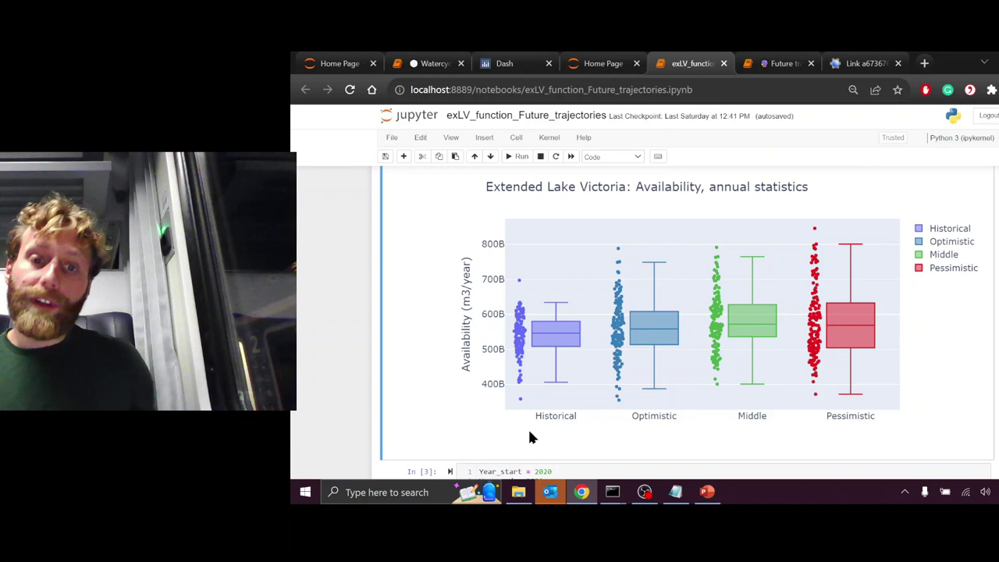
{"action": "mouse_move", "coordinate": [519, 400]}
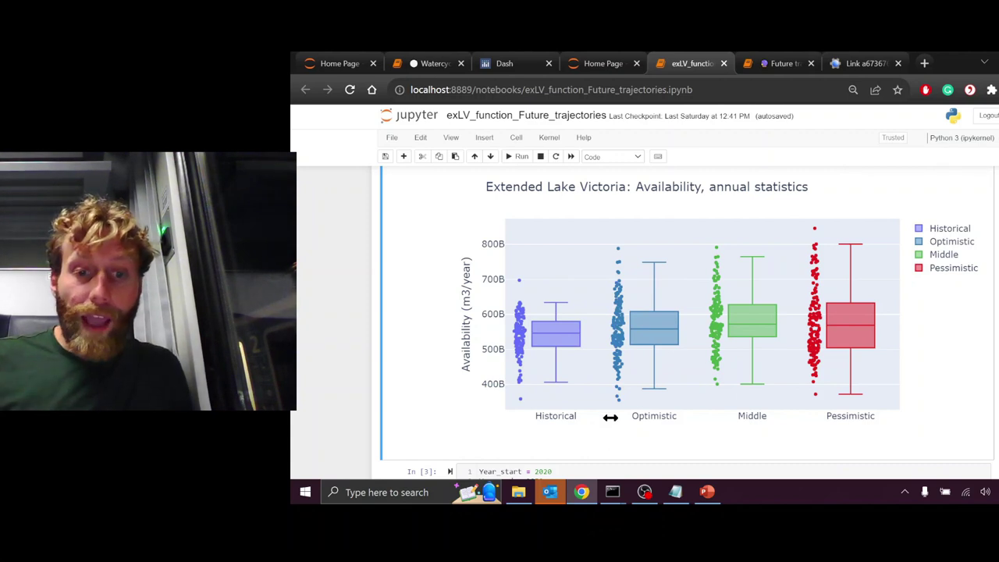
{"action": "mouse_move", "coordinate": [616, 398]}
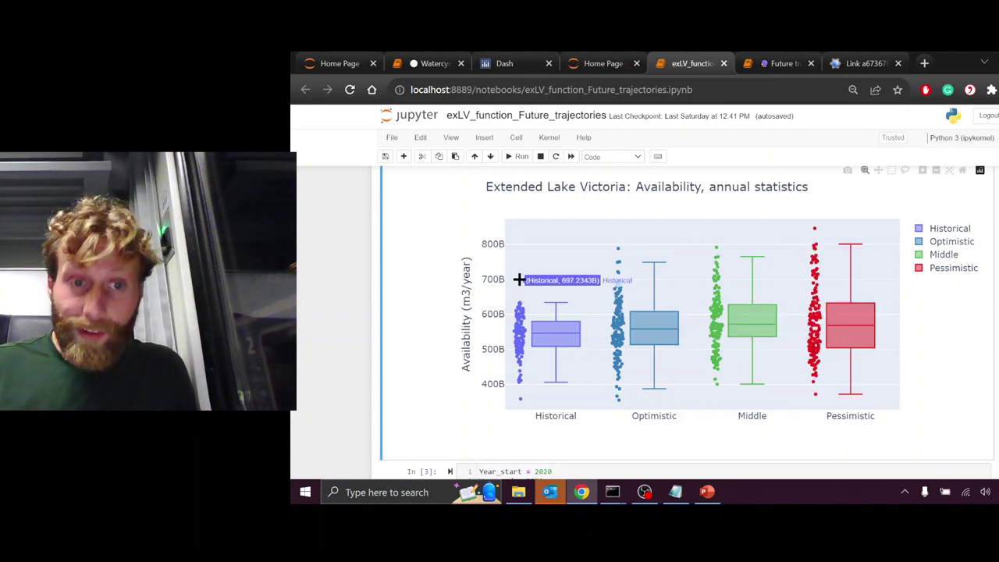
{"action": "mouse_move", "coordinate": [547, 299]}
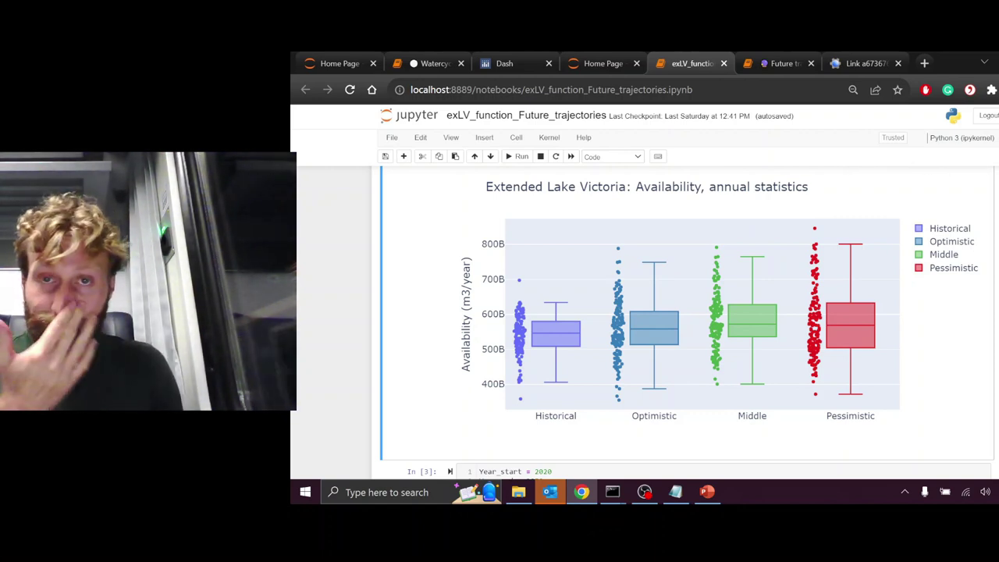
{"action": "scroll", "coordinate": [687, 321], "scroll_direction": "down", "scroll_amount": 3}
Bring up the Demands annually plot, showing Pessimistic domestic demand exceeding 5B m3/year by 2050.
{"action": "scroll", "coordinate": [687, 320], "scroll_direction": "down", "scroll_amount": 20}
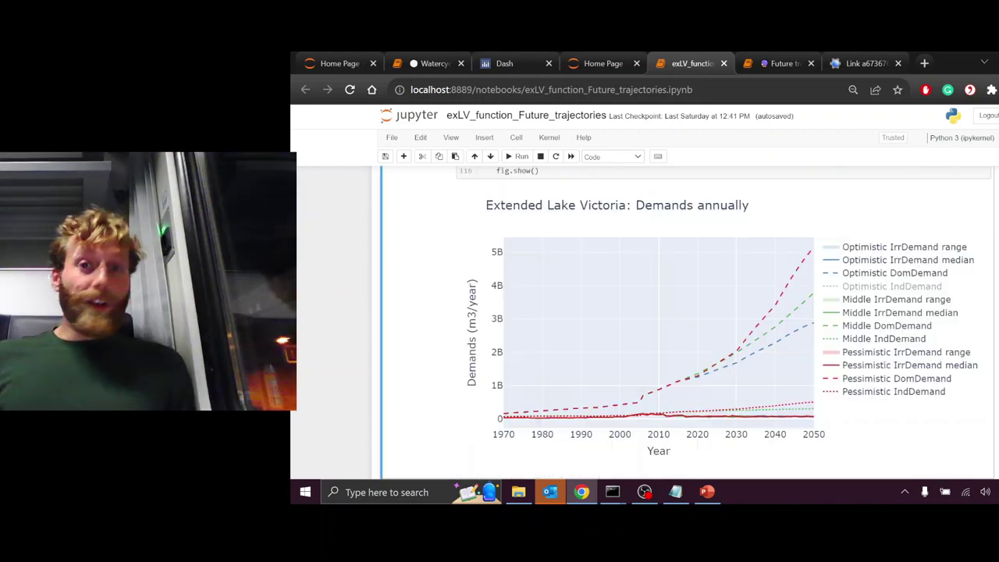